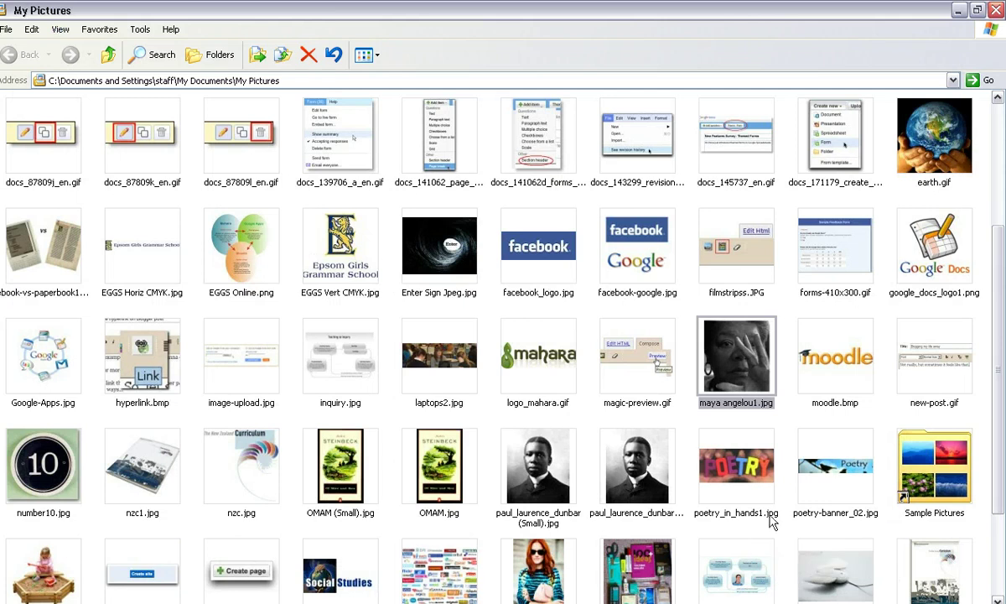
- Create a resized copy of maya angelou1.jpg at the Small (640 x 480) size and close the My Pictures folder
right_click(719, 361)
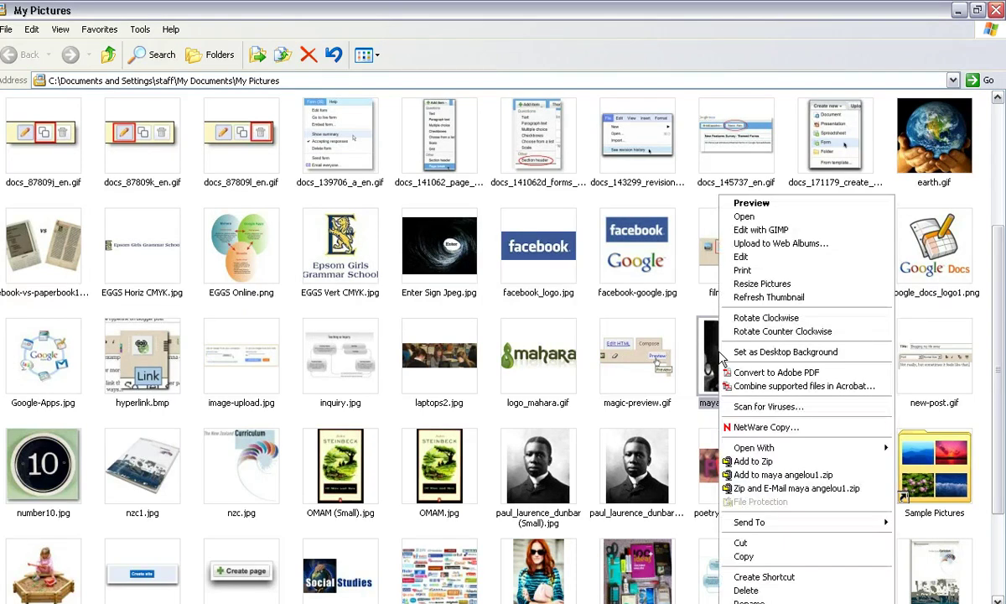
click(763, 284)
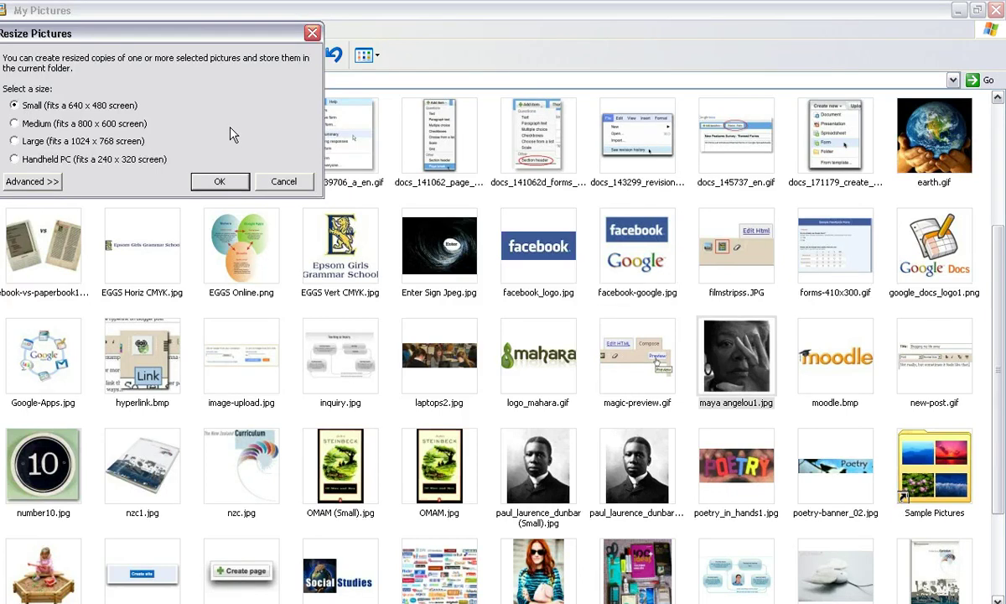
click(231, 180)
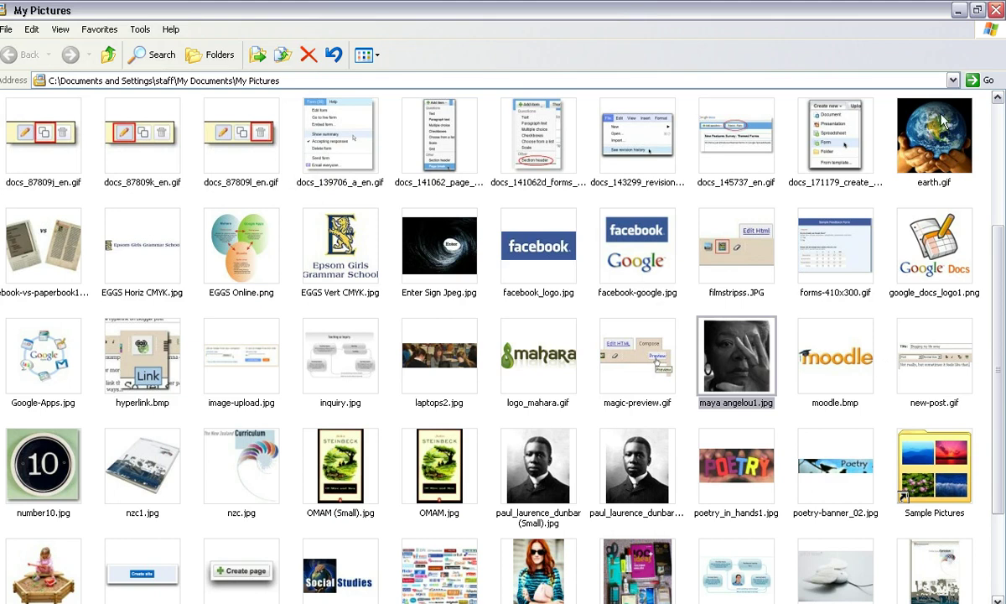
click(996, 12)
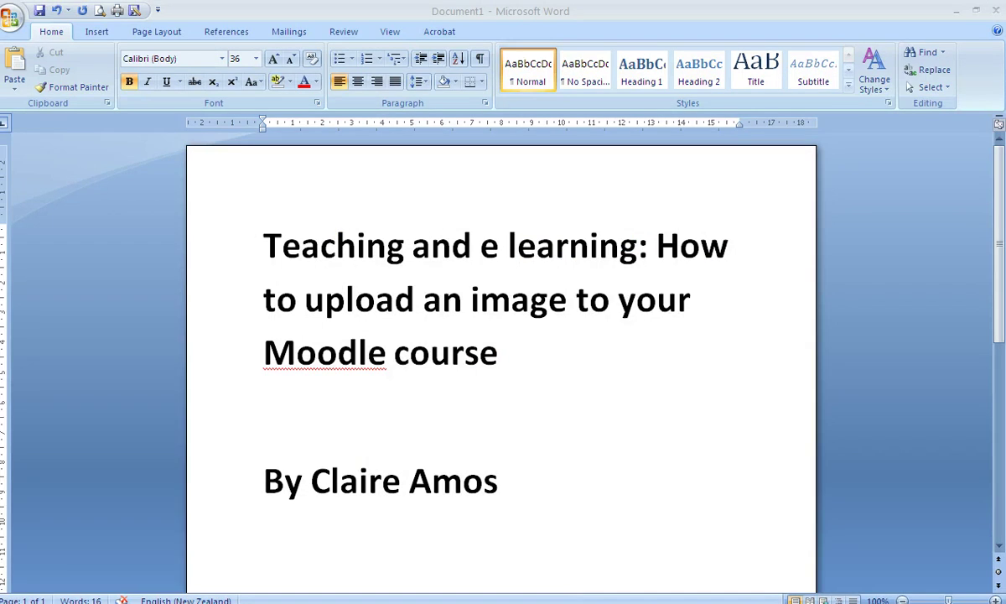
- Switch to the Firefox window with the school Moodle site and open the 12ENFAM course from My courses
click(329, 564)
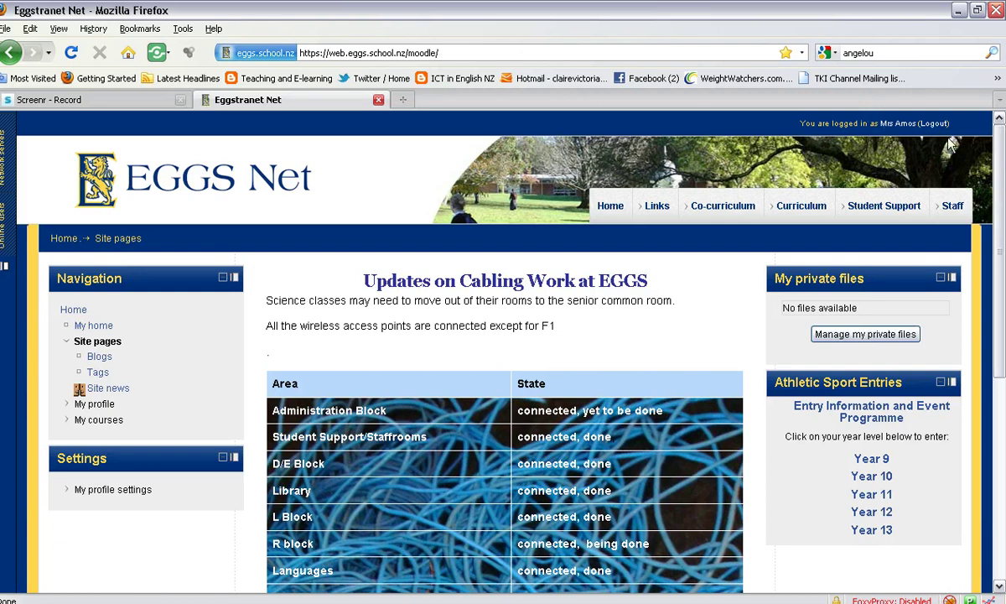
click(92, 420)
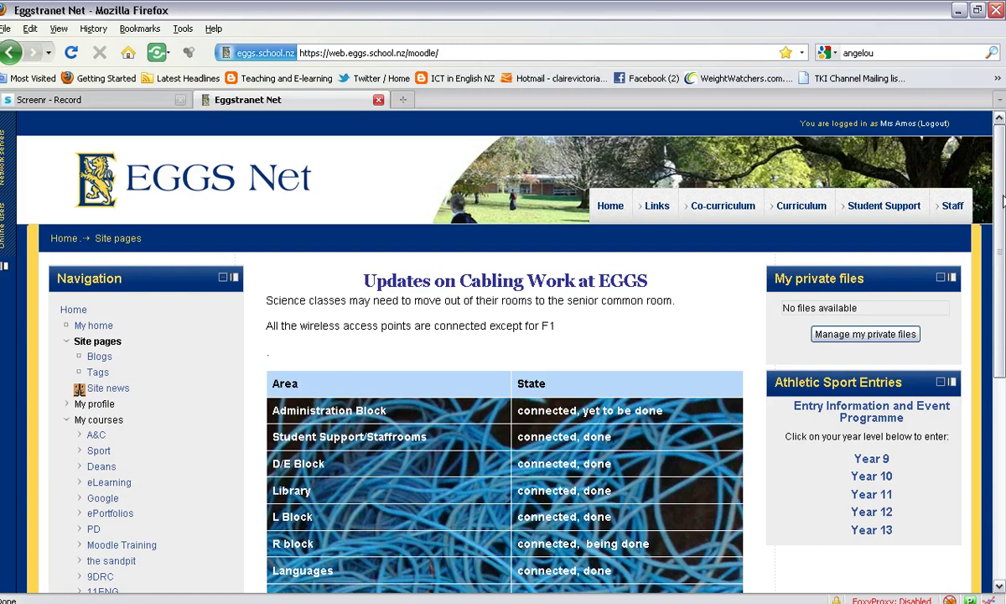
scroll(939, 189, down, 4)
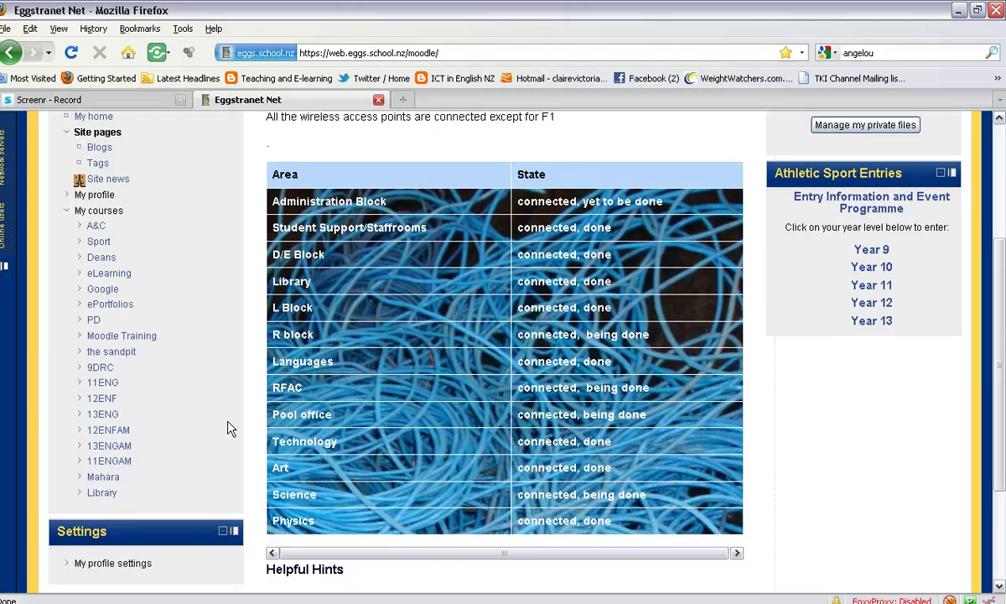
click(107, 431)
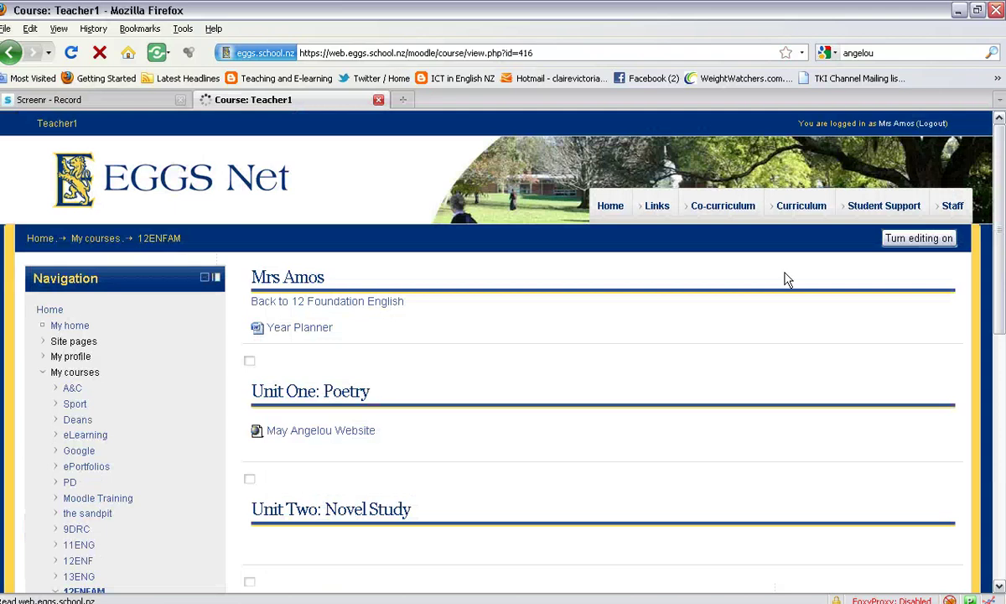
- Turn editing on for the course and start a new Label resource in the Unit One: Poetry section
click(928, 241)
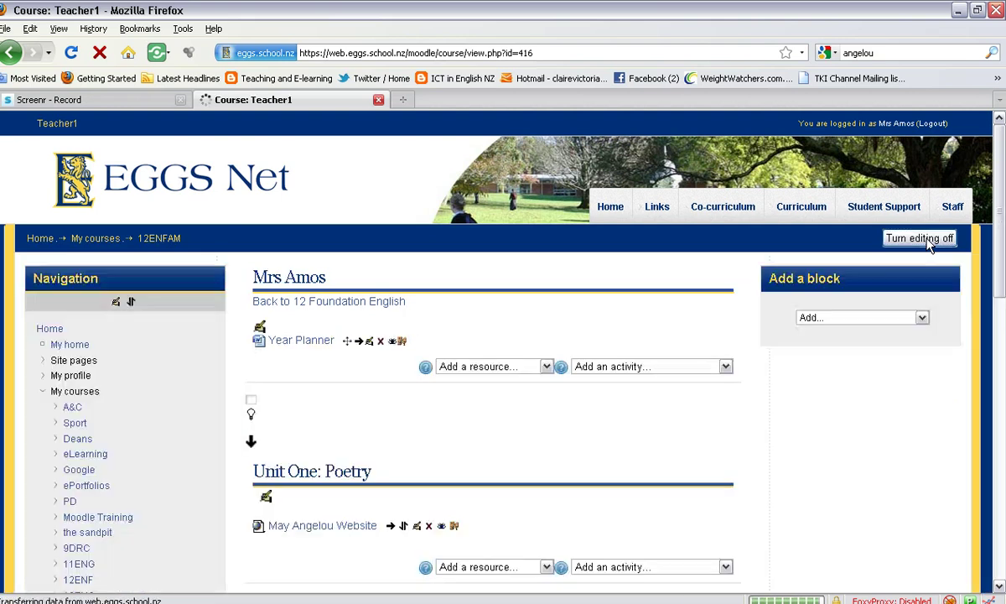
drag(998, 250, 1001, 335)
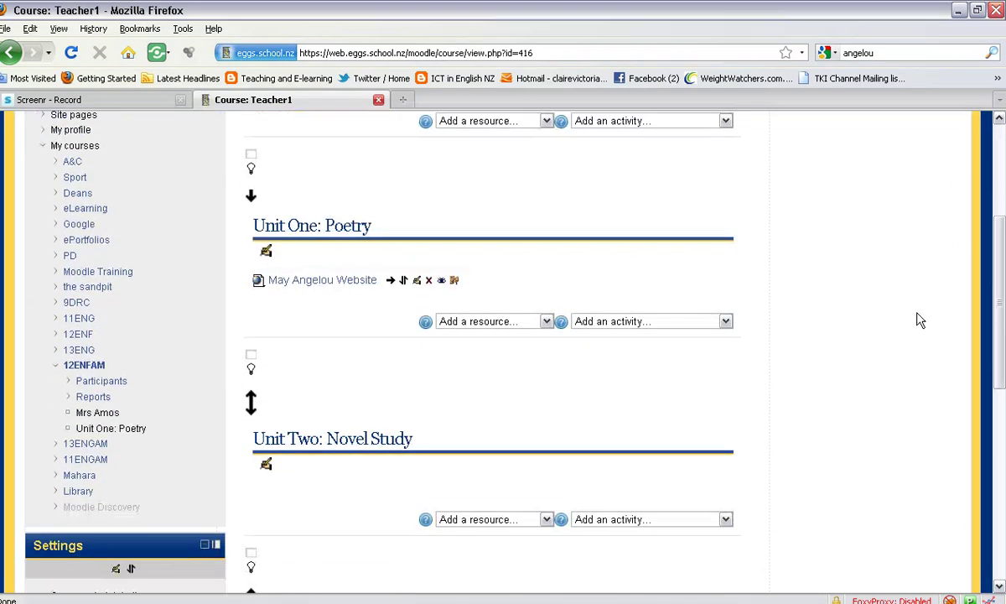
click(546, 323)
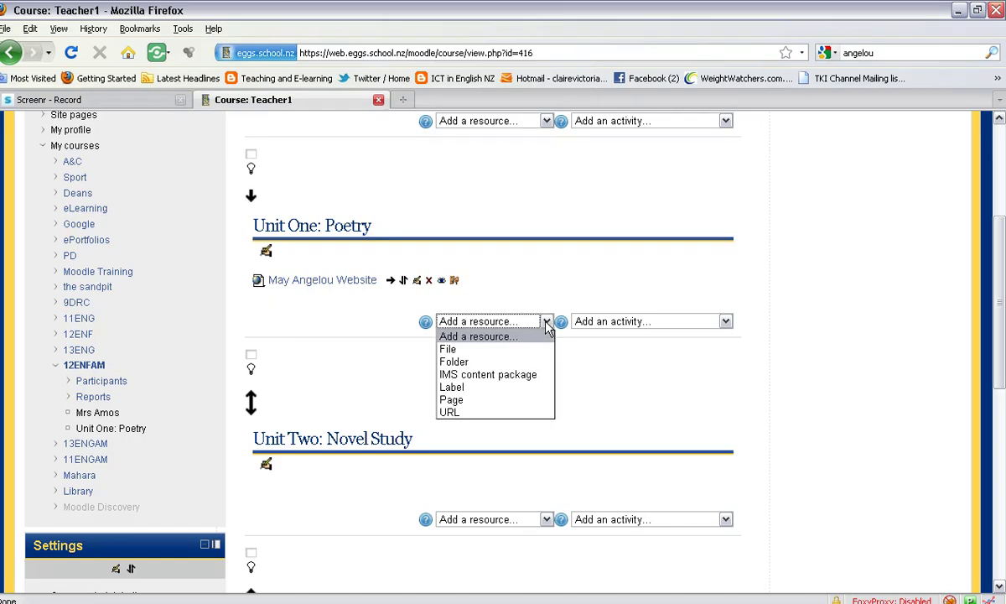
click(530, 392)
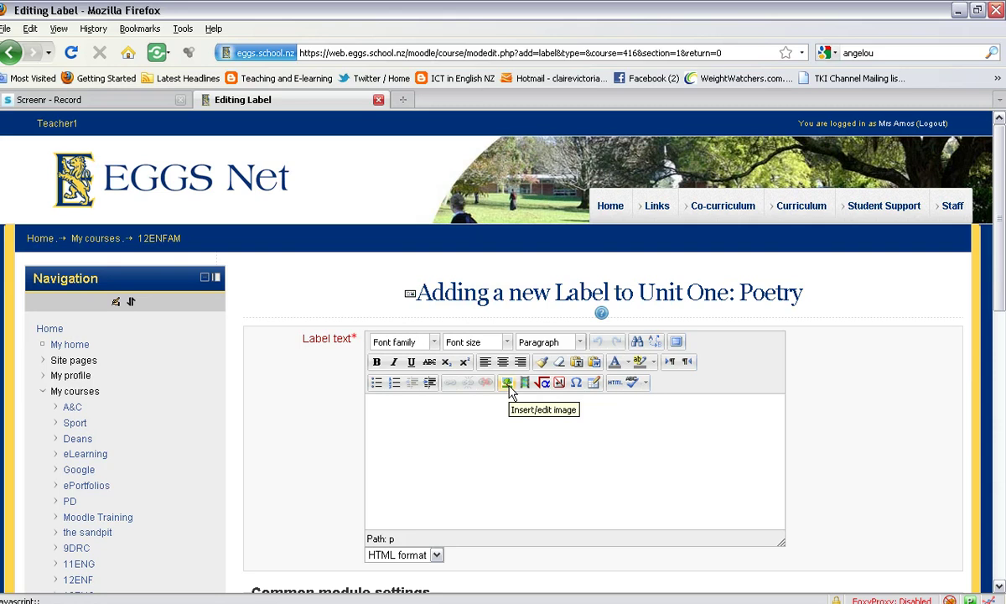
- Upload Angelou.jpg from My Pictures and insert it into the label text without an image description
click(508, 388)
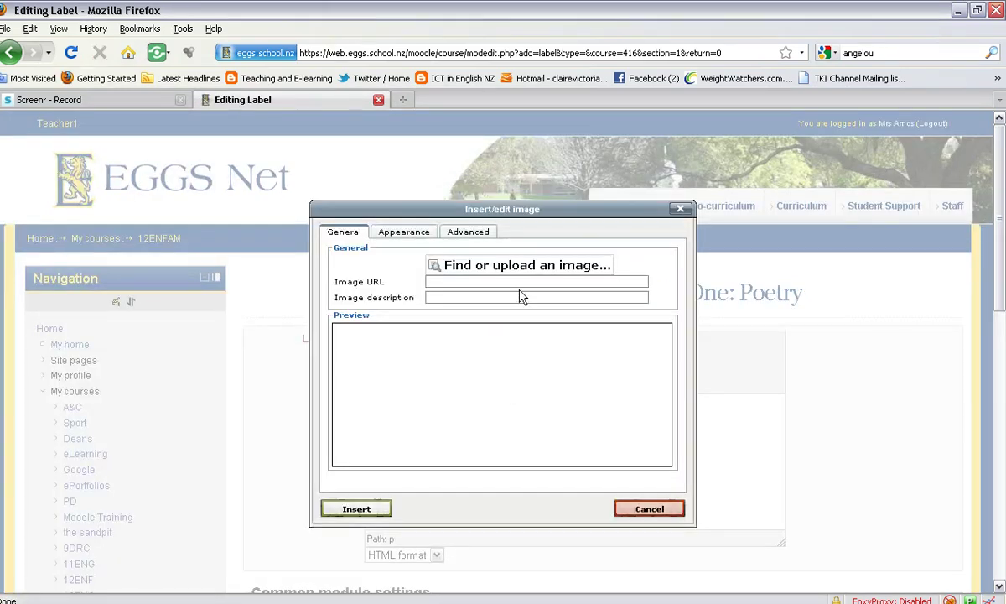
click(516, 267)
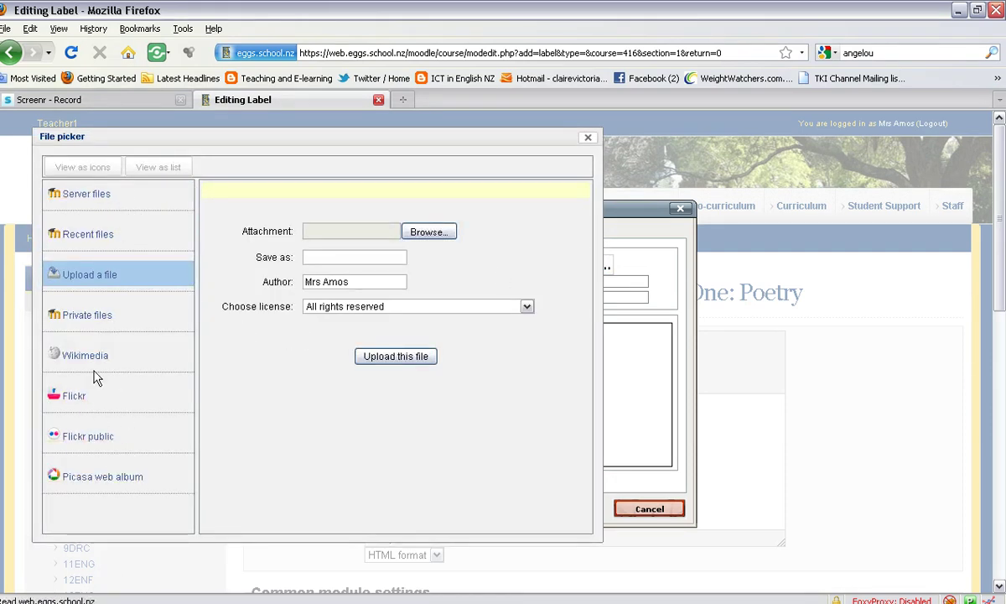
click(429, 232)
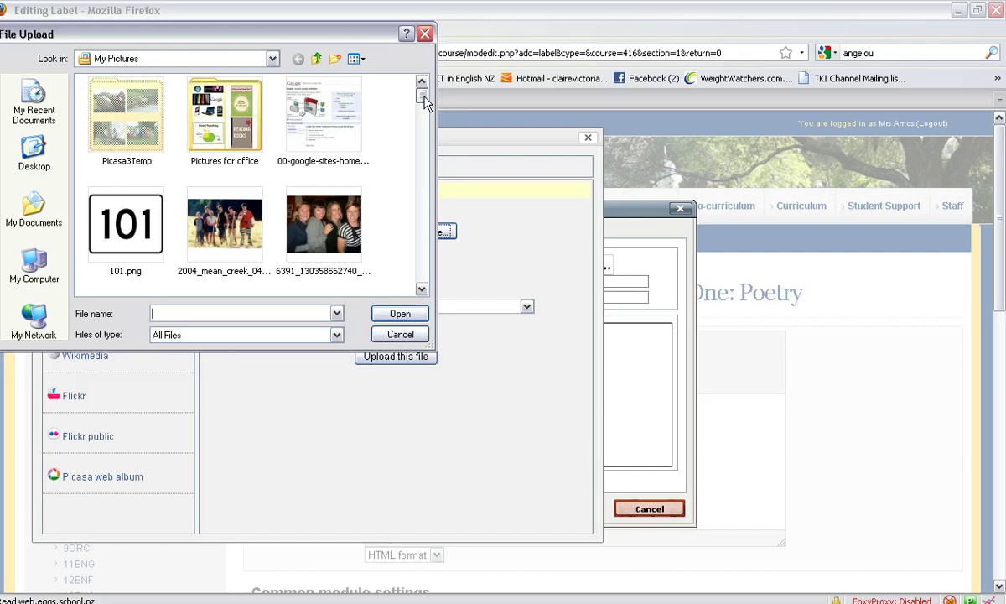
mouse_move(423, 101)
mouse_down()
mouse_move(424, 119)
mouse_move(422, 97)
mouse_up()
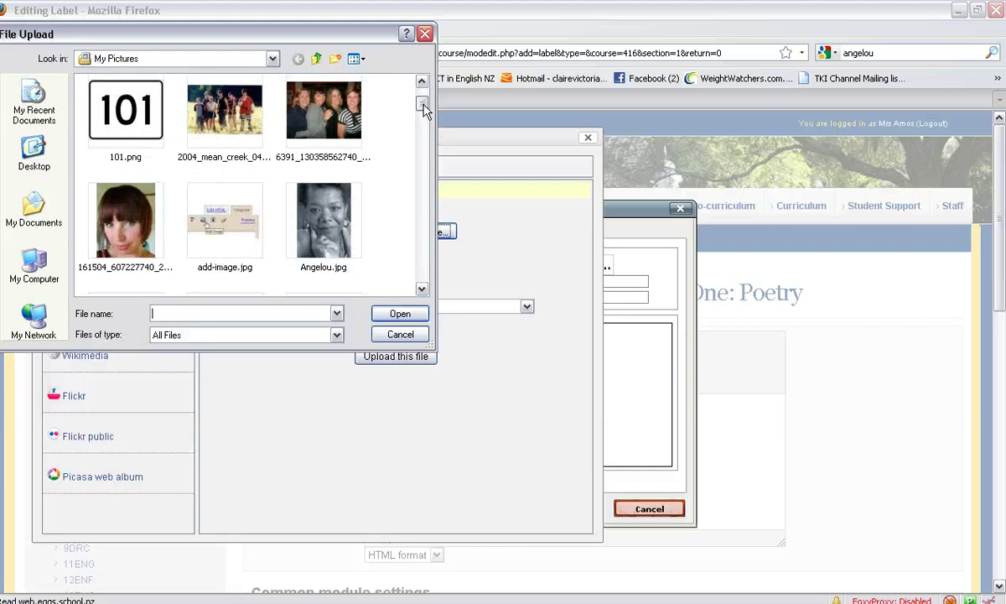
click(319, 222)
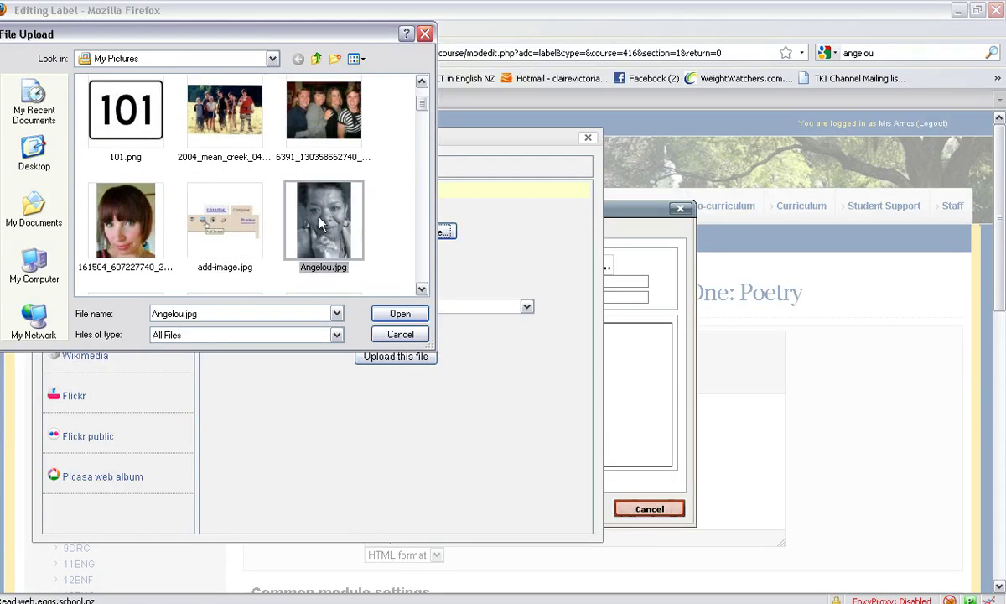
click(388, 313)
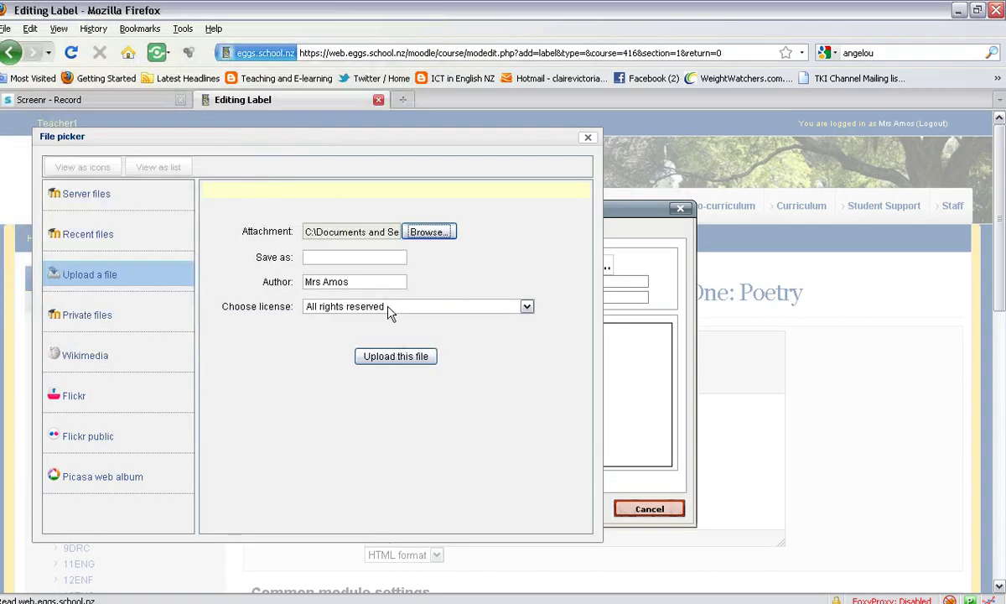
click(408, 357)
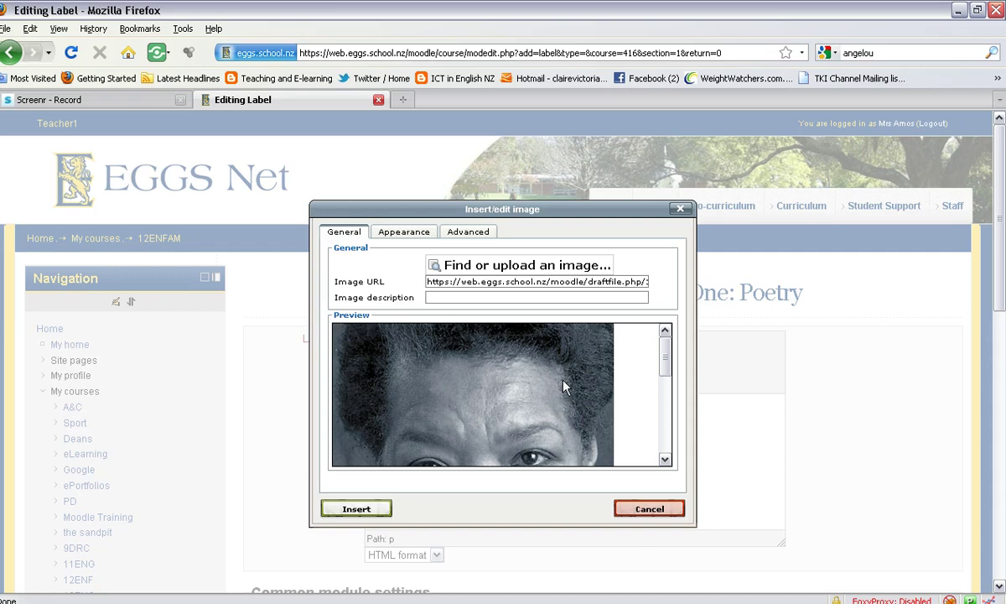
click(356, 509)
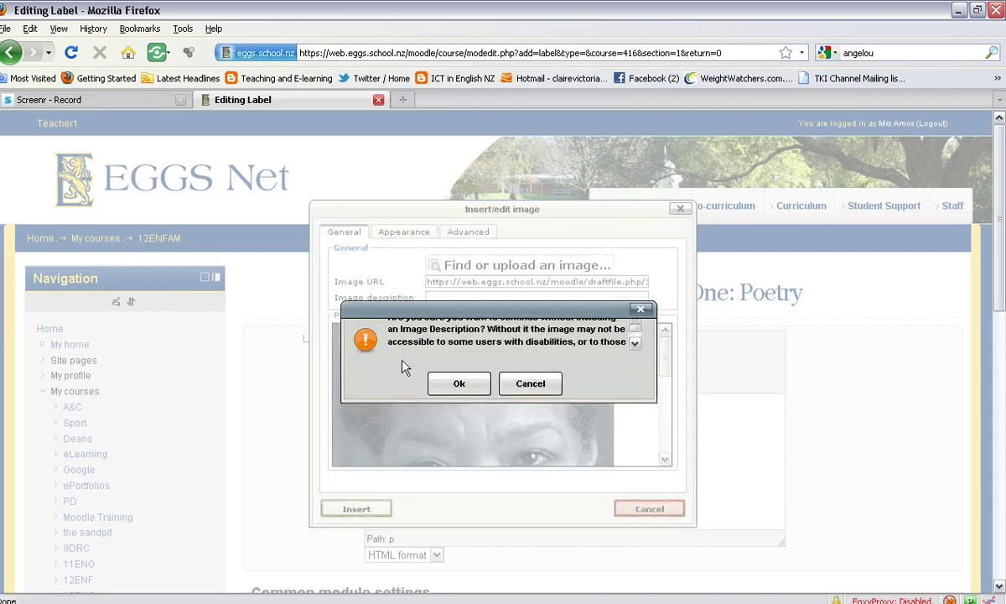
click(460, 384)
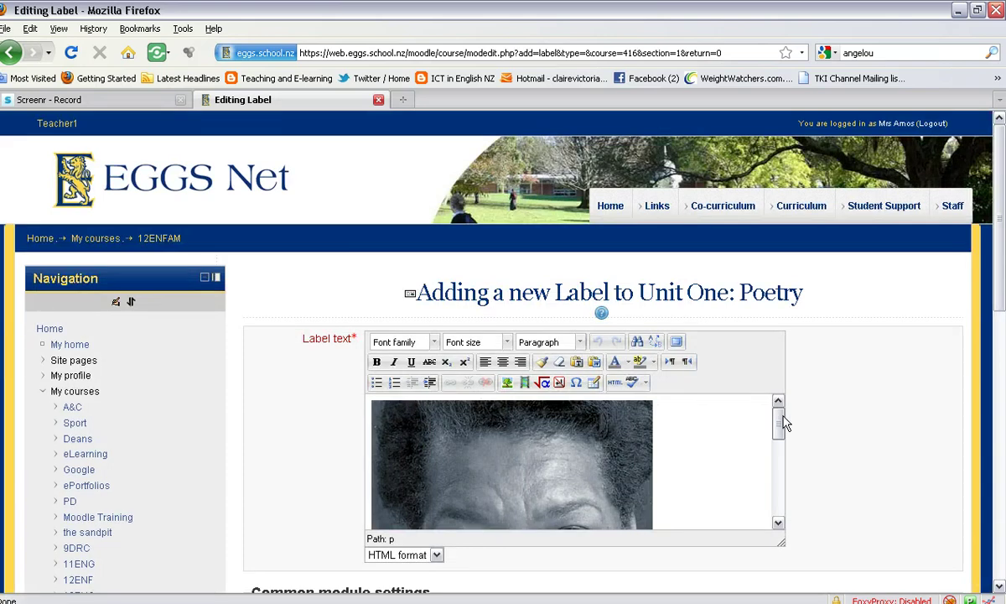
- Scale the inserted portrait in the label text down proportionally to roughly three quarters of its size
mouse_move(784, 424)
mouse_down()
mouse_move(782, 470)
mouse_move(779, 406)
mouse_up()
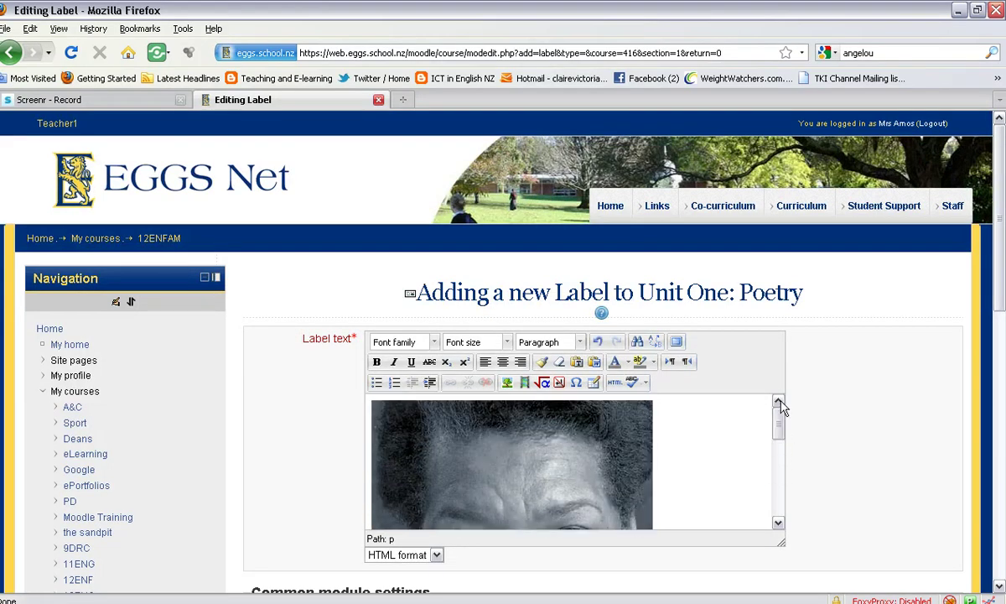
click(604, 439)
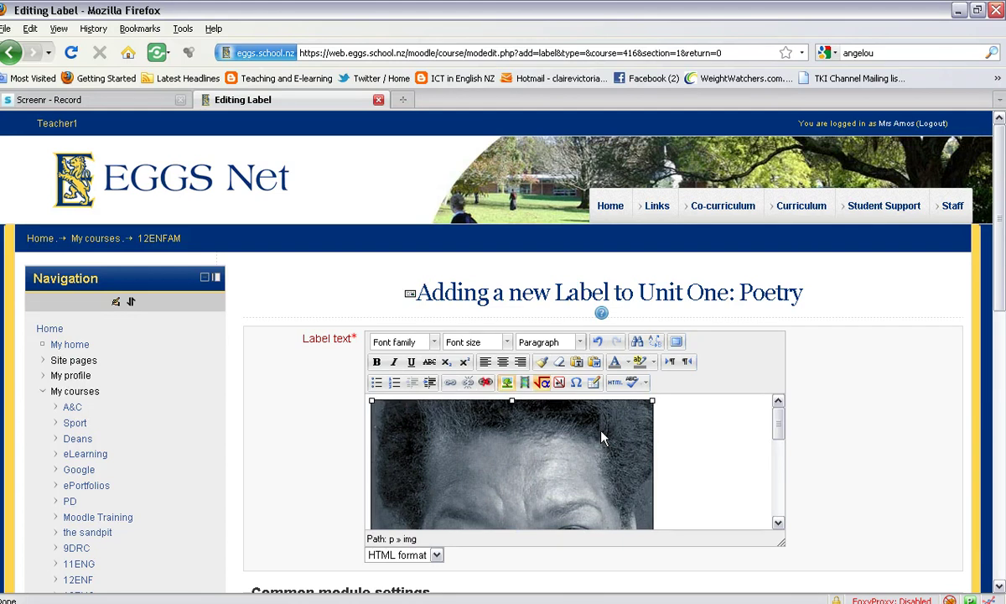
drag(650, 403, 464, 482)
scroll(474, 490, down, 2)
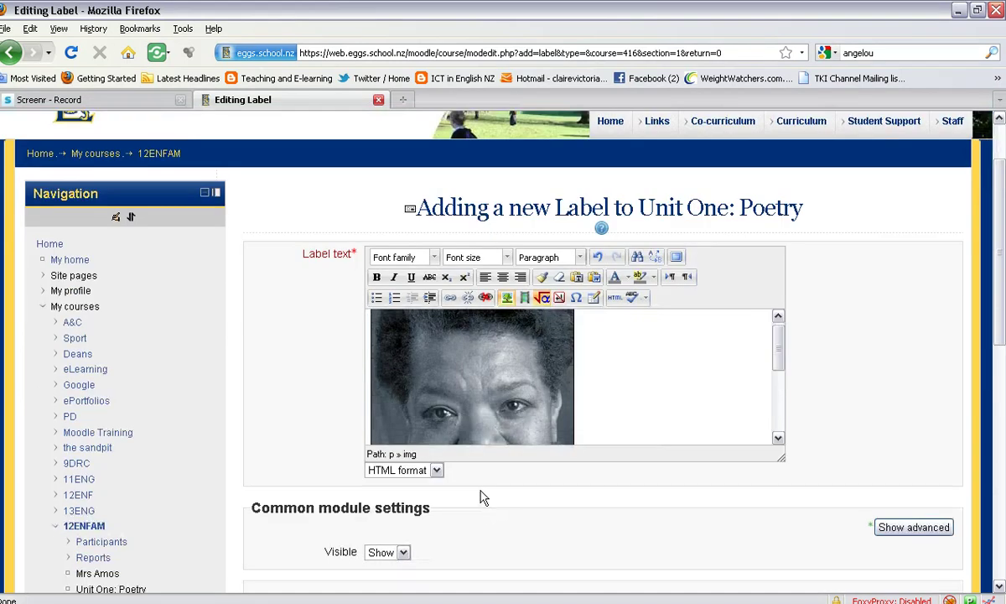
- Centre the portrait in the label text and save the label, returning to the course
click(503, 282)
click(496, 283)
click(497, 282)
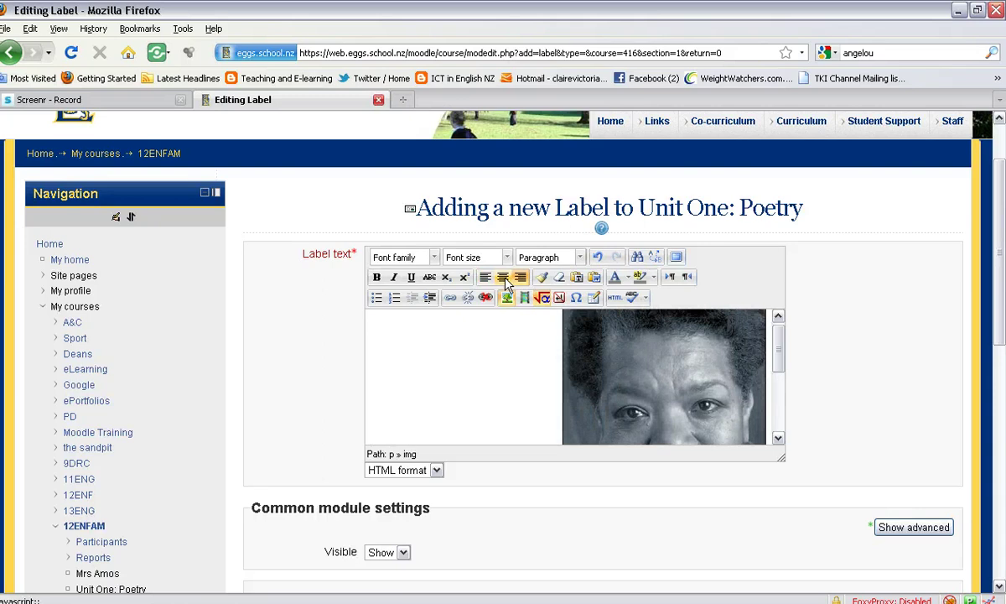
click(505, 281)
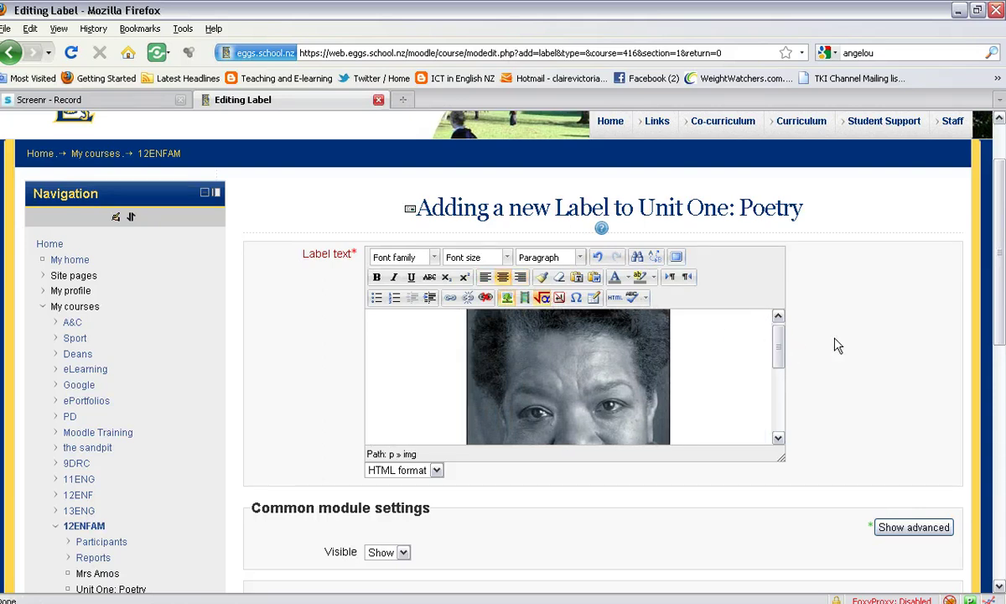
scroll(872, 378, down, 2)
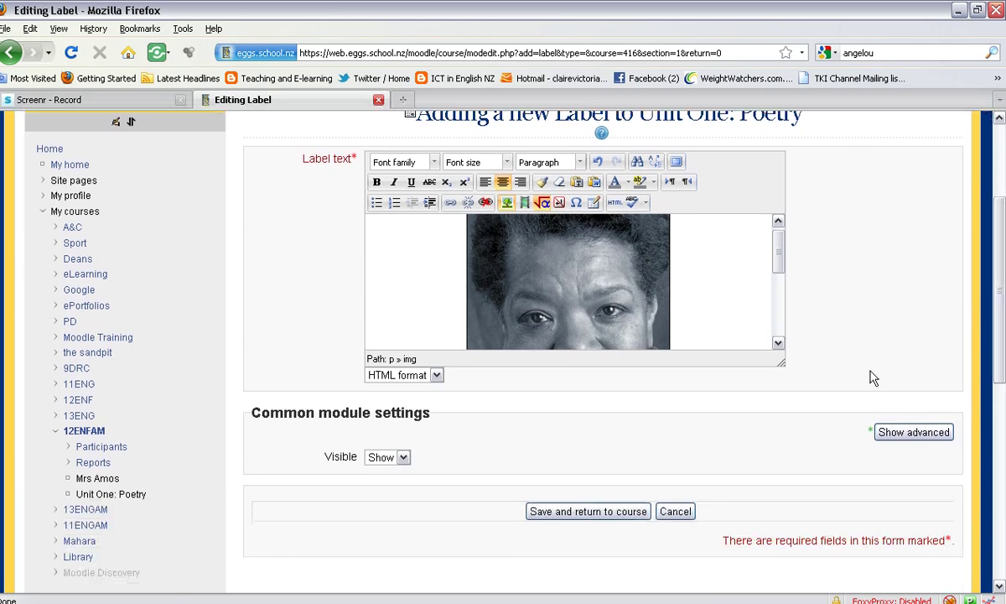
click(623, 510)
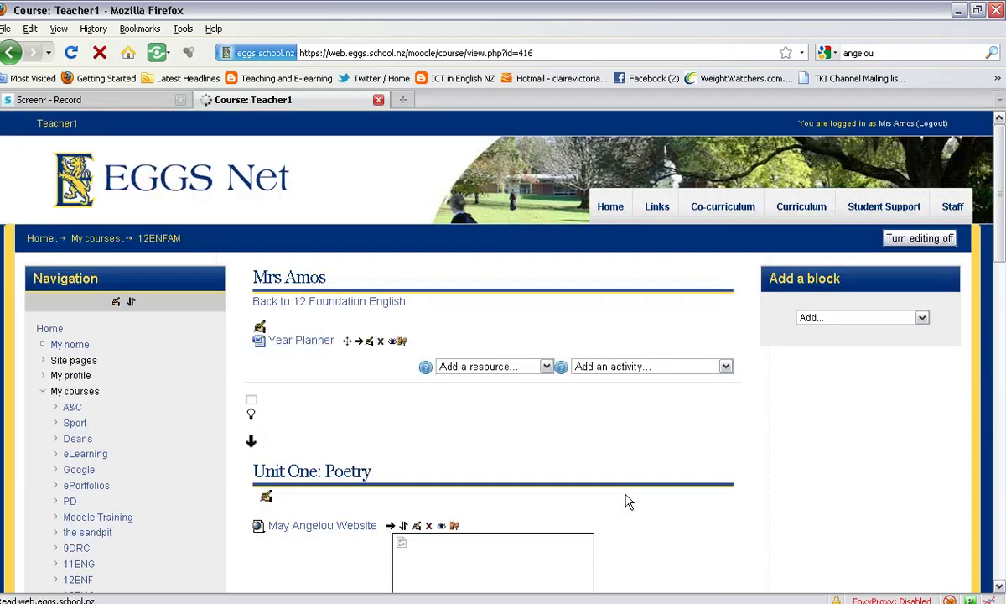
- Move the image label above the May Angelou Website link in the Unit One: Poetry section
drag(1000, 249, 1000, 337)
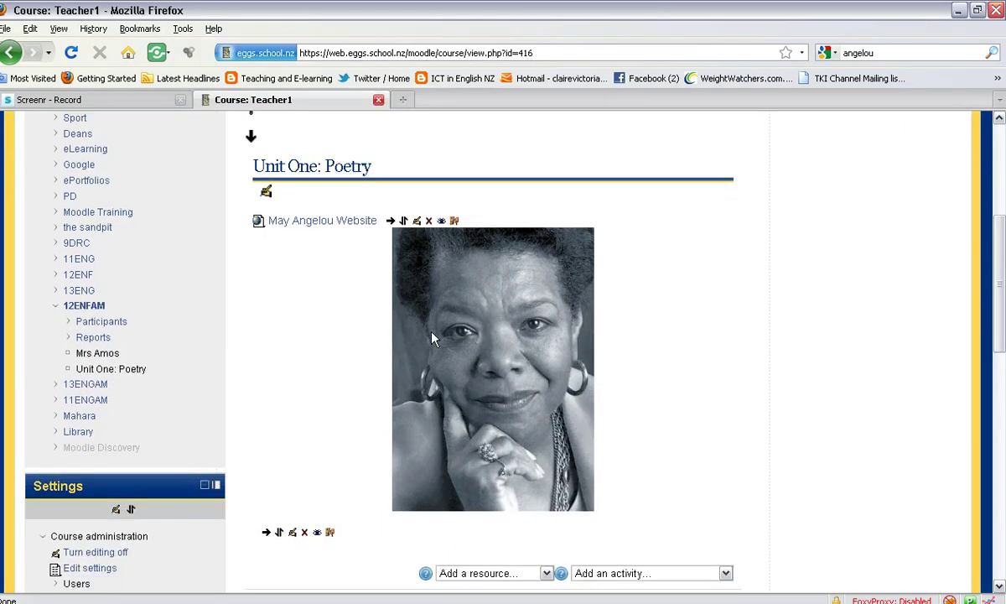
click(280, 535)
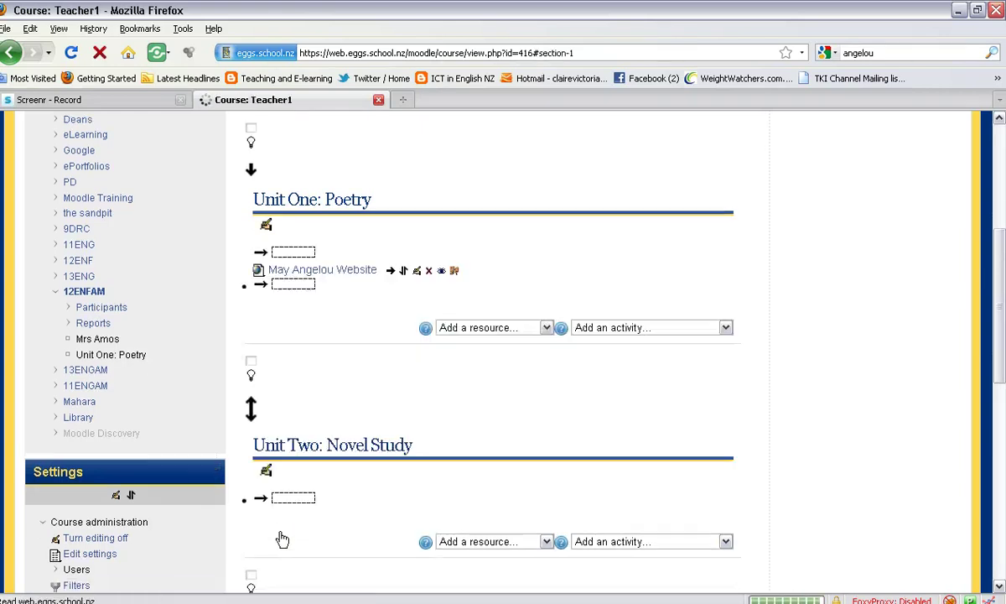
click(296, 255)
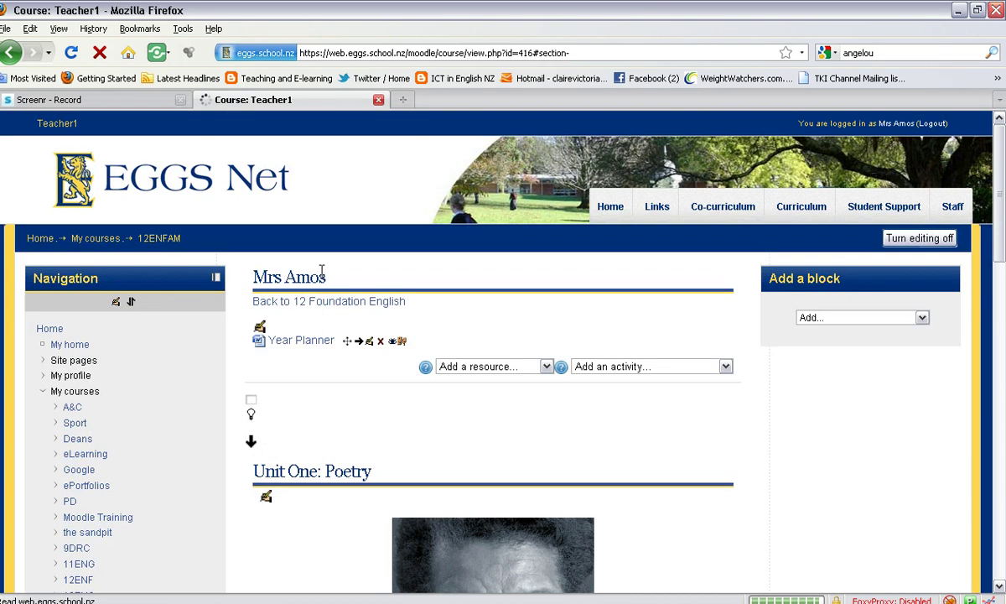
drag(1000, 243, 1001, 348)
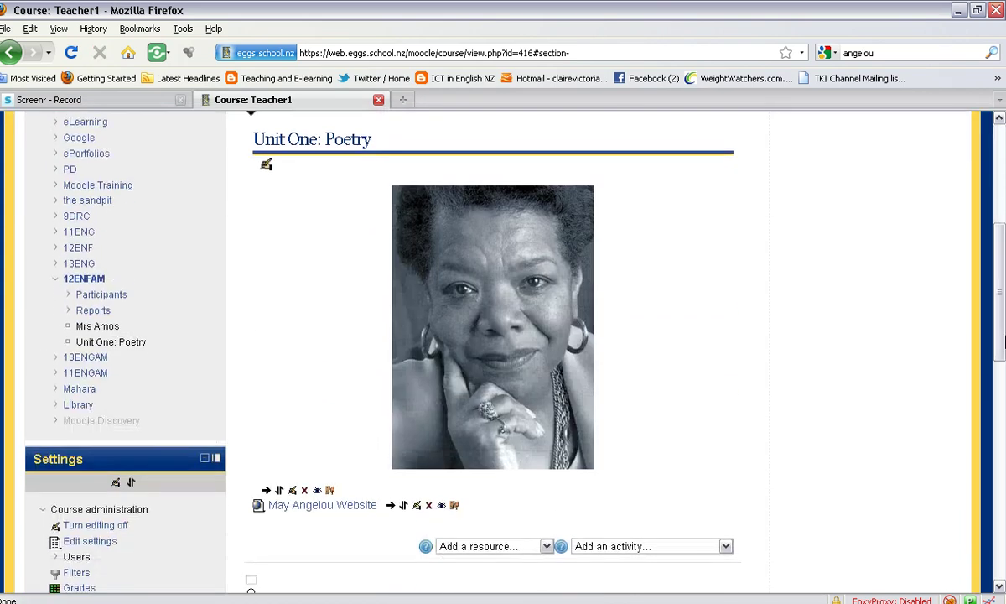